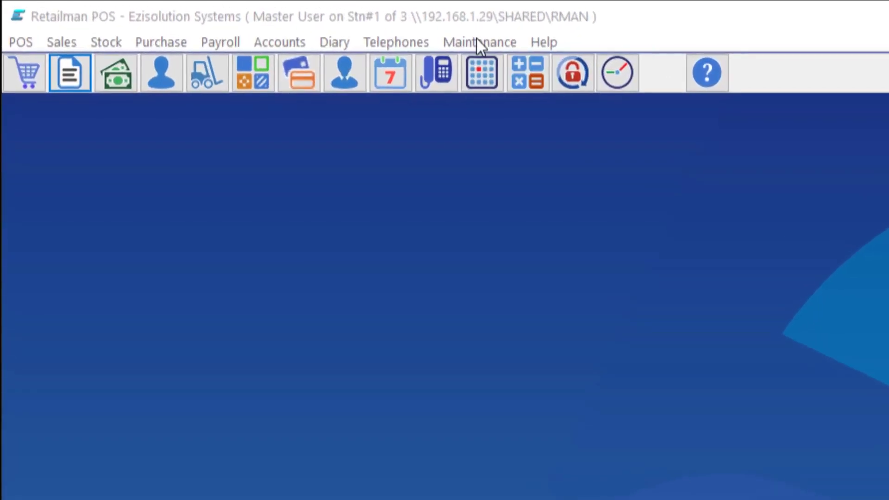
Step: Open System Setup from the Maintenance menu and go to its P.O.S settings page
{"action": "left_click", "coordinate": [222, 18]}
{"action": "left_click", "coordinate": [504, 83]}
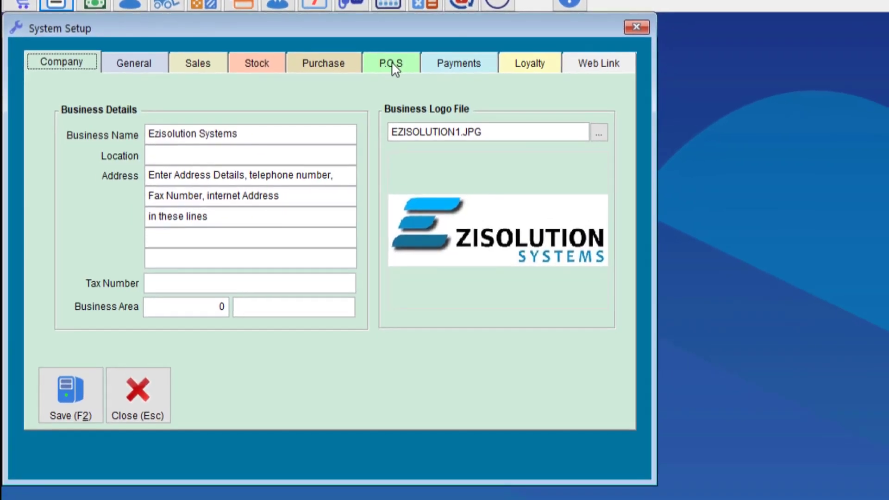
{"action": "left_click", "coordinate": [487, 158]}
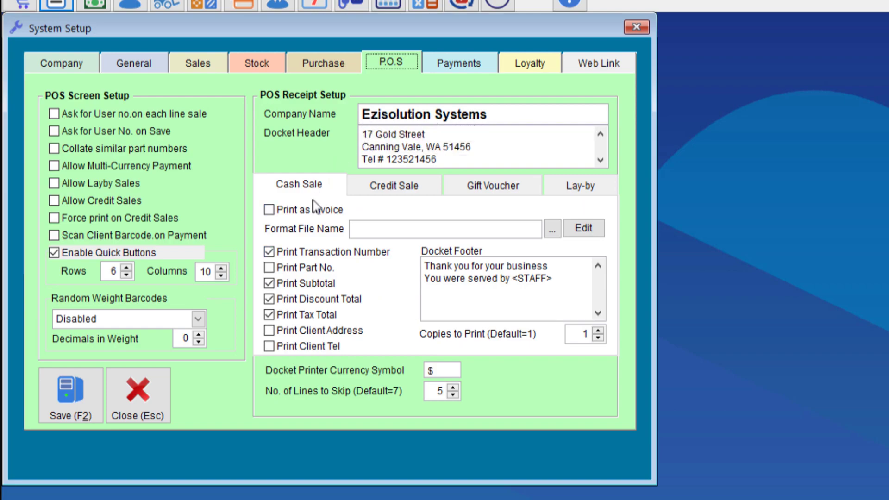
Step: Review the Credit Sale receipt options, then return to the Cash Sale receipt options
{"action": "left_click", "coordinate": [355, 185]}
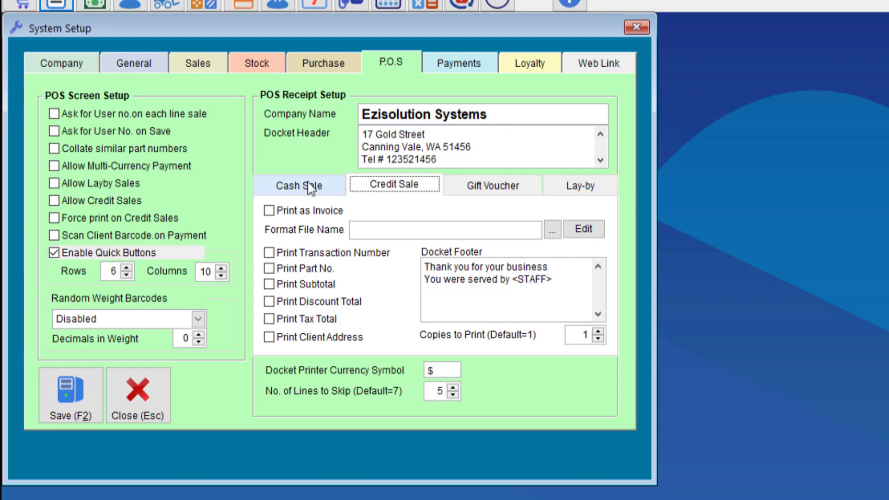
{"action": "left_click", "coordinate": [311, 186]}
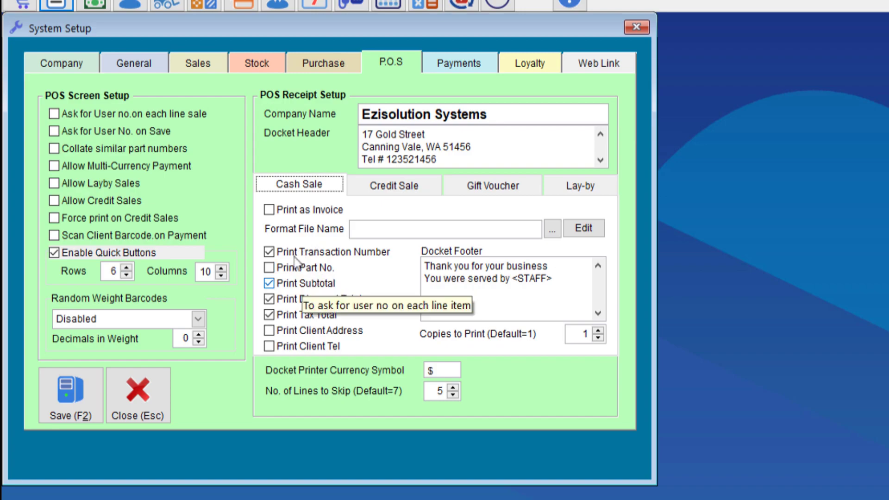
Step: Untick Print Subtotal in the Cash Sale receipt settings
{"action": "left_click", "coordinate": [272, 284]}
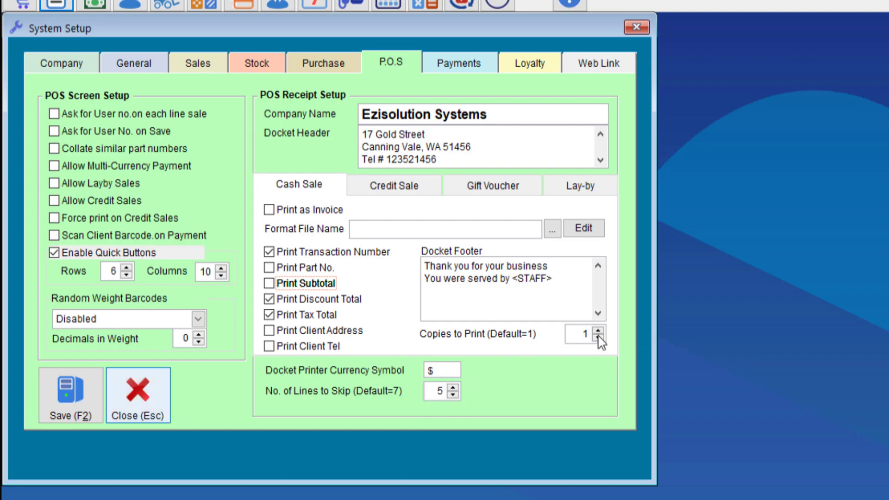
Step: Save the settings, then sell two large coffees, a small coffee and a cupcake for 20.00 cash
{"action": "left_click", "coordinate": [66, 393]}
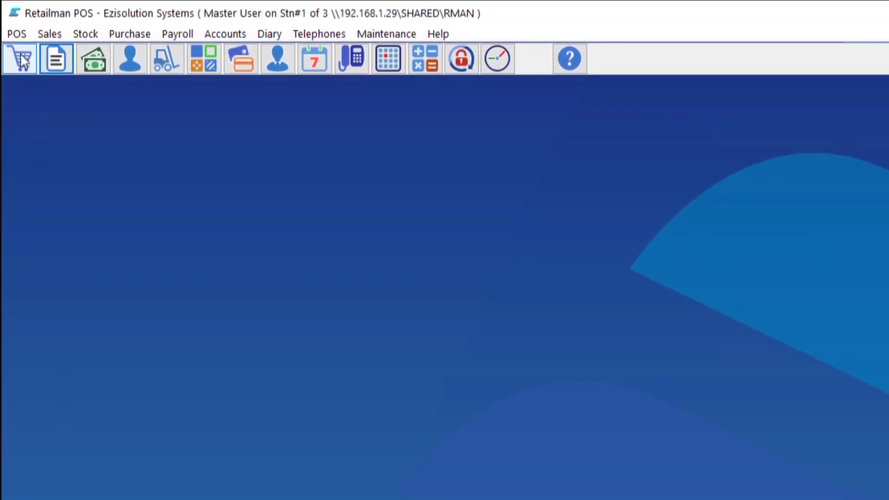
{"action": "left_click", "coordinate": [20, 58]}
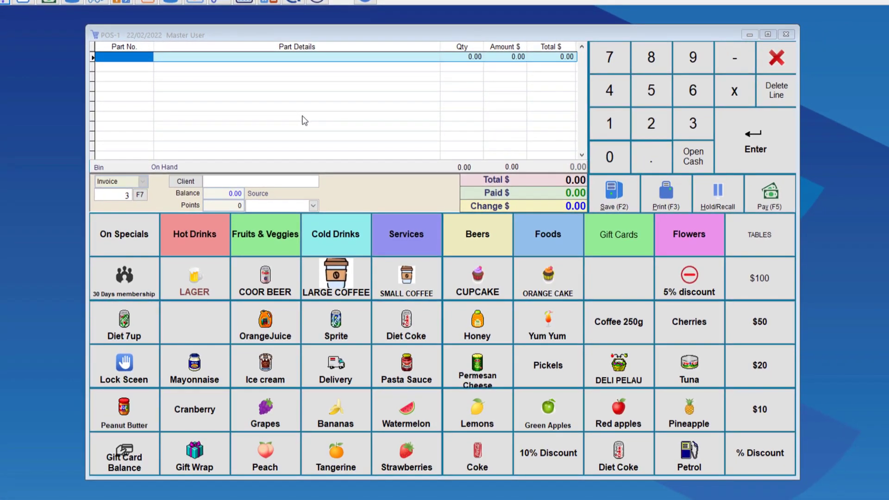
{"action": "left_click", "coordinate": [650, 124]}
{"action": "left_click", "coordinate": [345, 276]}
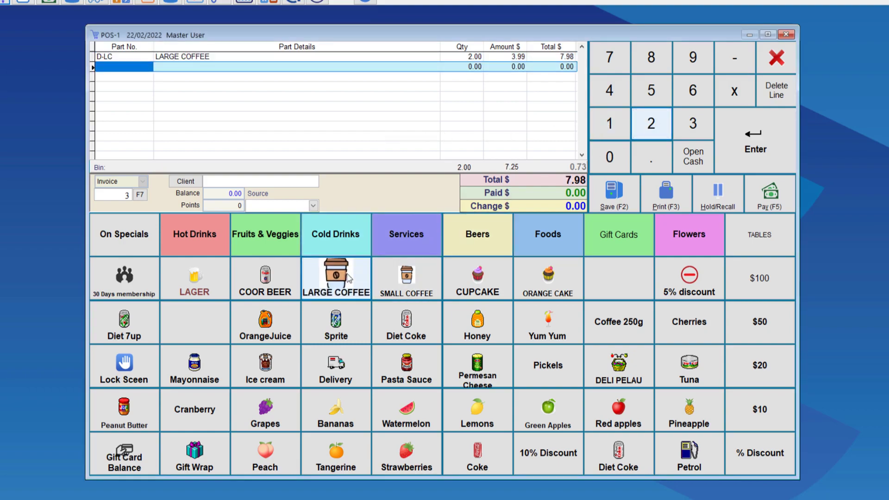
{"action": "left_click", "coordinate": [407, 277]}
{"action": "left_click", "coordinate": [475, 276]}
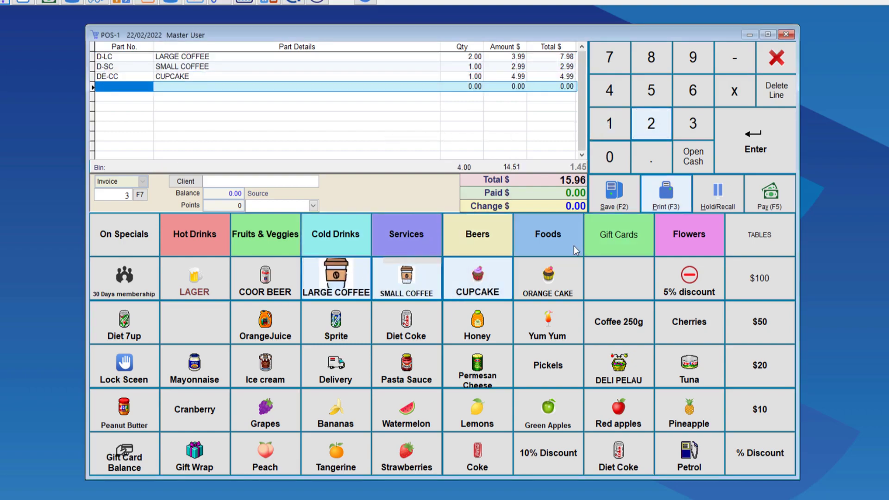
{"action": "left_click", "coordinate": [764, 199]}
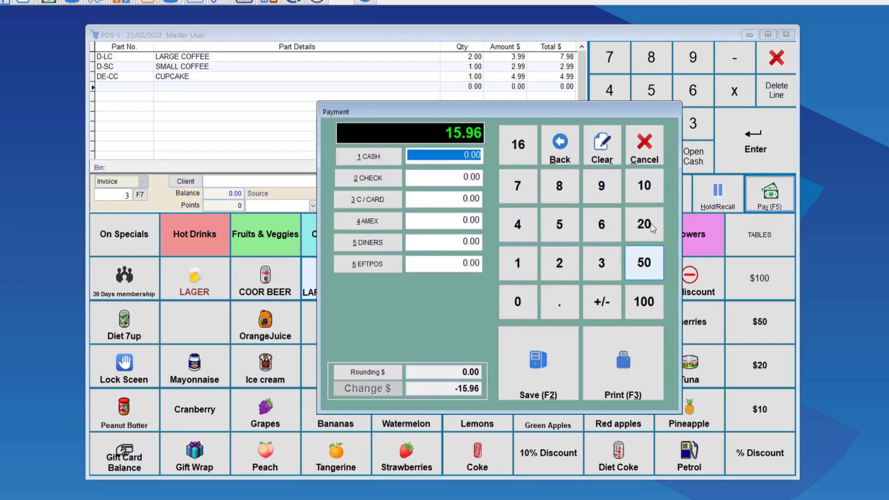
{"action": "left_click", "coordinate": [644, 226]}
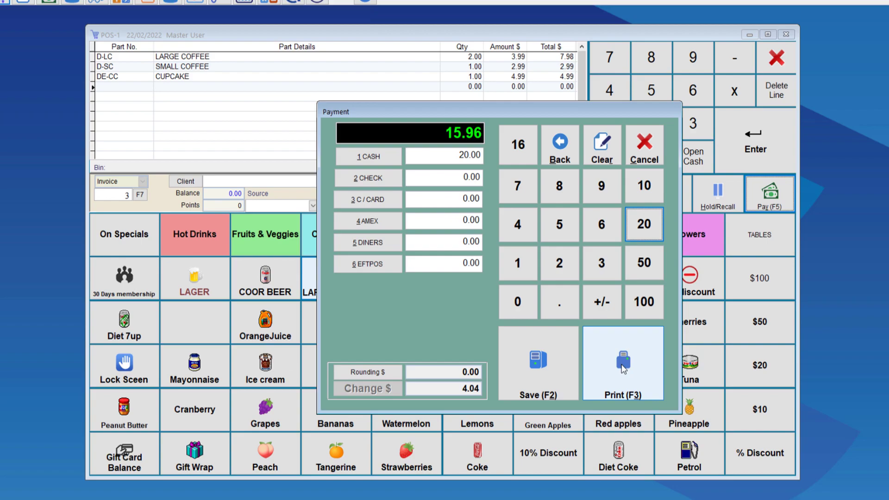
Step: Complete invoice 3 and print its receipt, which now has no subtotal line
{"action": "left_click", "coordinate": [623, 369]}
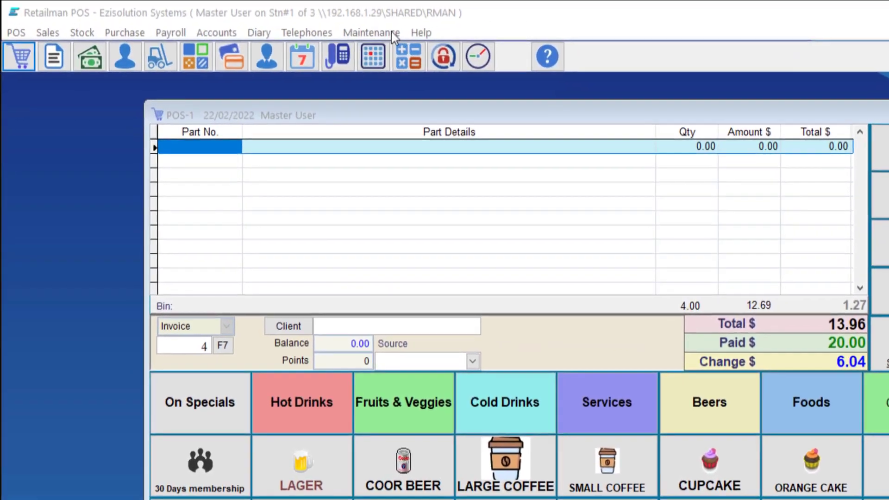
Step: Reopen System Setup's P.O.S settings and tick Print Part No. for cash-sale receipts
{"action": "left_click", "coordinate": [391, 32]}
{"action": "key", "text": "Down"}
{"action": "key", "text": "Down"}
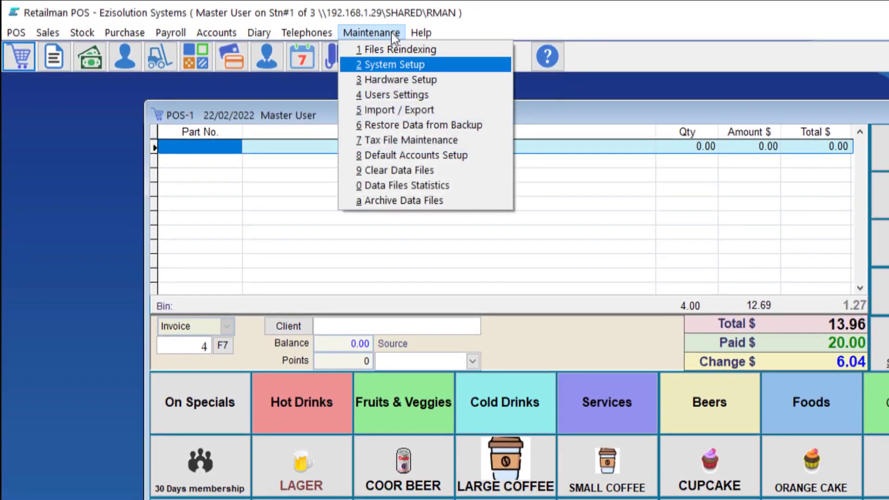
{"action": "left_click", "coordinate": [393, 65]}
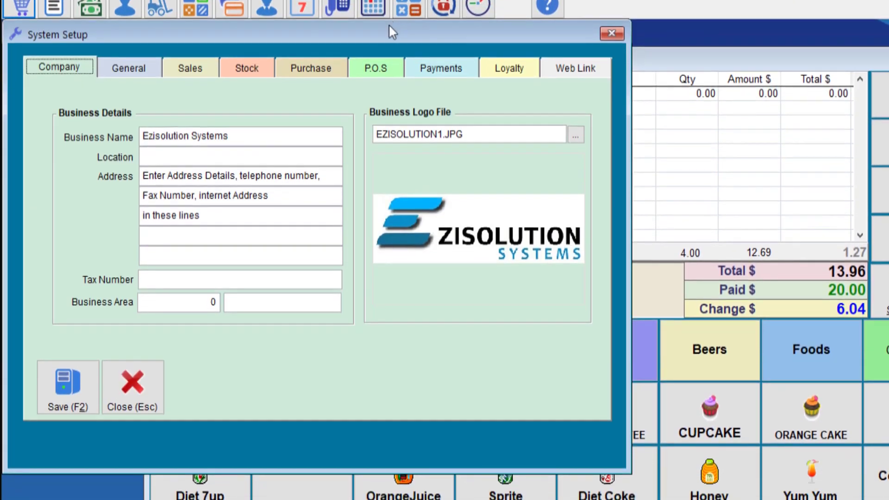
{"action": "left_click", "coordinate": [377, 69]}
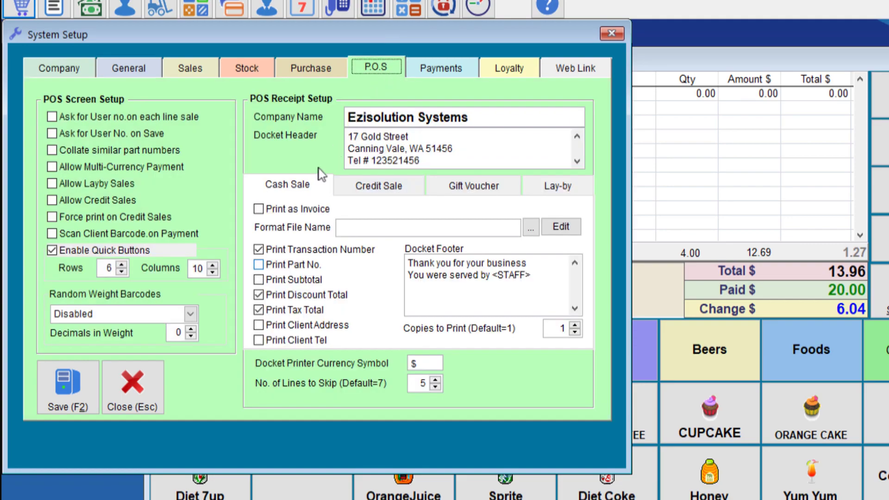
{"action": "left_click", "coordinate": [256, 264]}
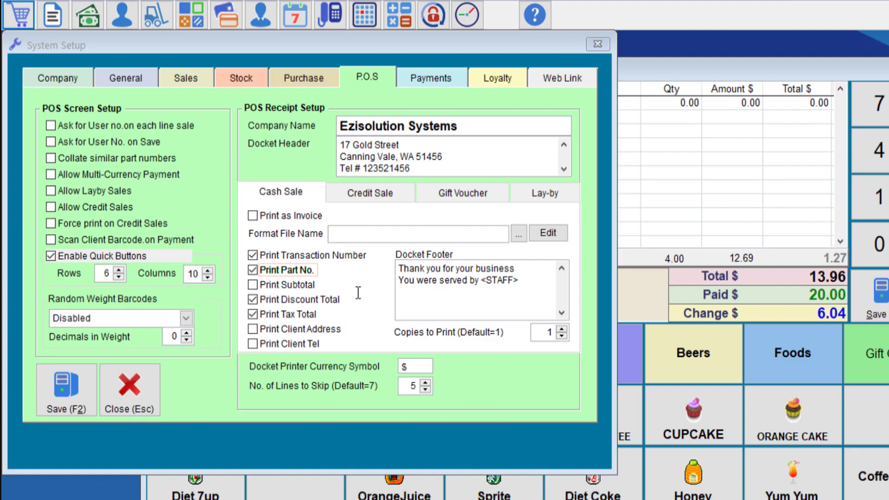
{"action": "left_click", "coordinate": [371, 235]}
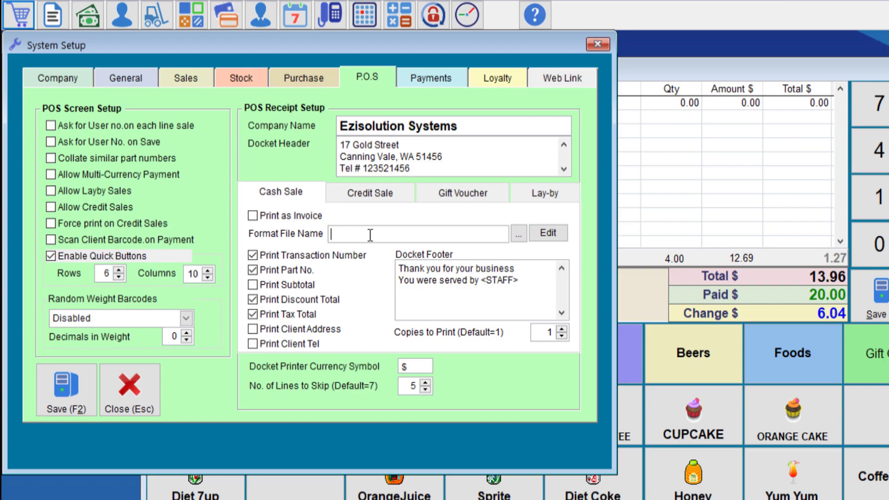
Step: Enter cashsale.pos as the cash-sale receipt Format File Name
{"action": "type", "text": "cashsale.pos"}
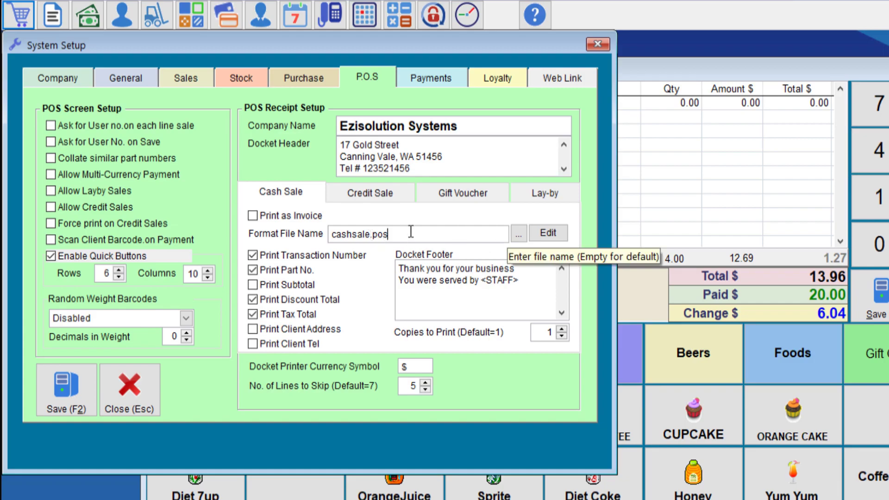
{"action": "left_click", "coordinate": [549, 233]}
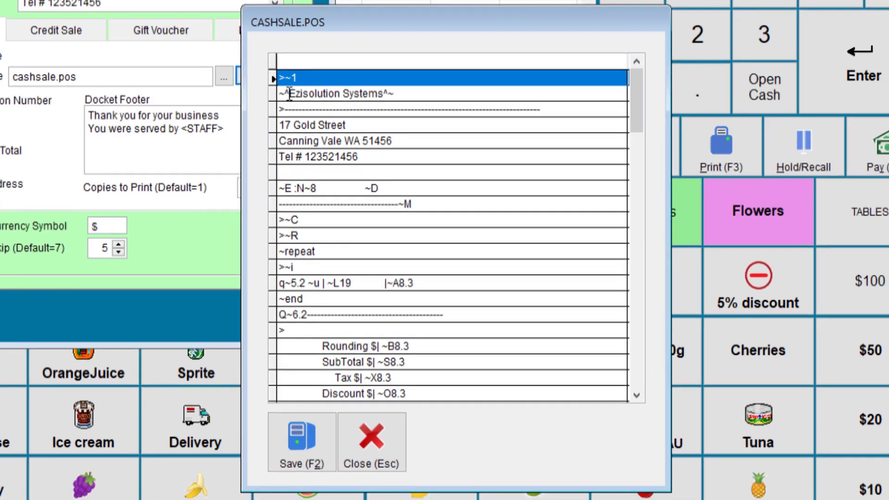
{"action": "left_click_drag", "start_coordinate": [289, 94], "coordinate": [384, 94]}
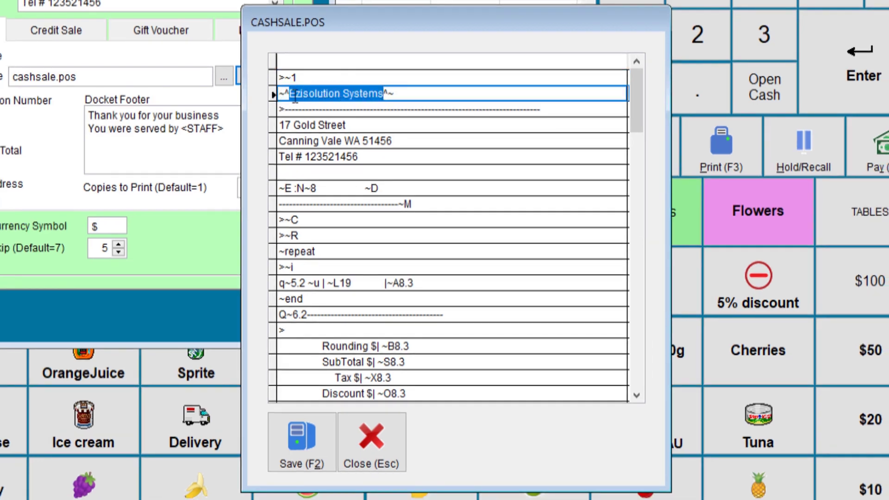
{"action": "left_click", "coordinate": [411, 94]}
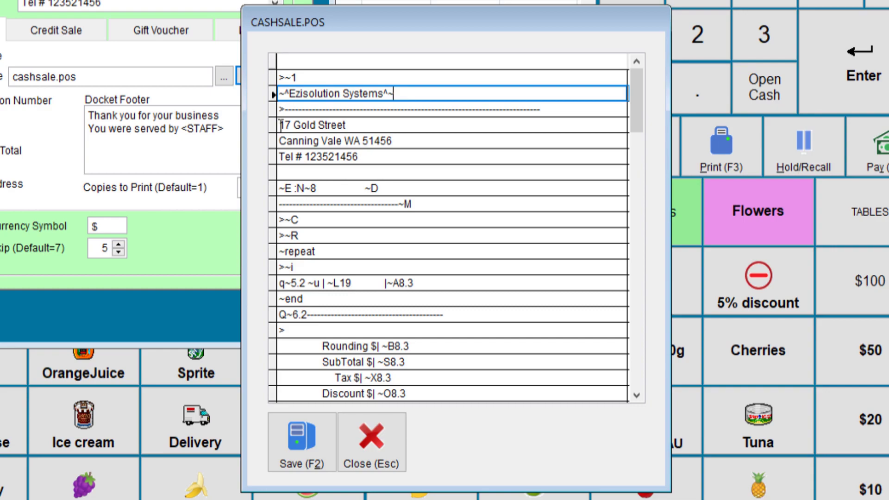
{"action": "left_click_drag", "start_coordinate": [280, 125], "coordinate": [350, 126]}
{"action": "left_click_drag", "start_coordinate": [281, 141], "coordinate": [398, 142]}
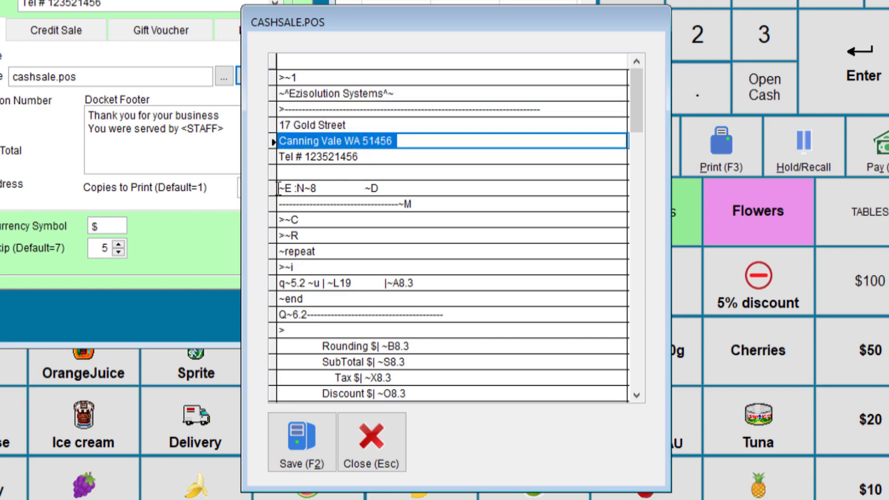
{"action": "left_click", "coordinate": [278, 189]}
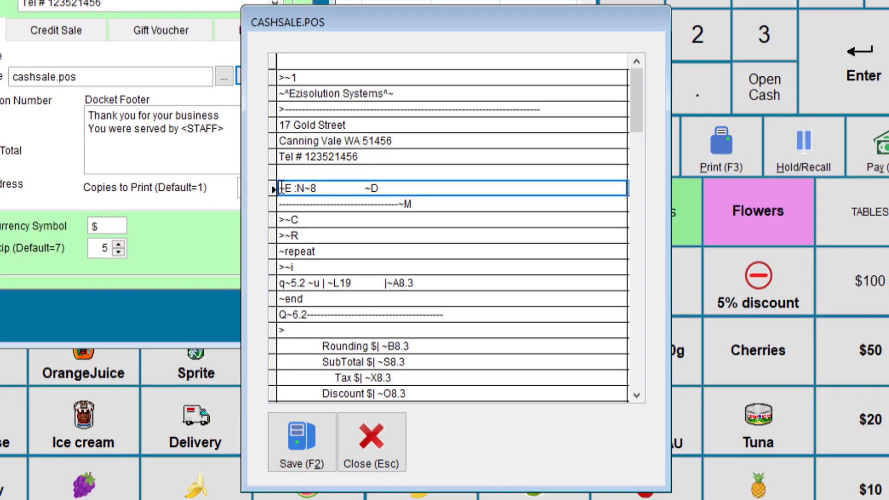
{"action": "left_click_drag", "start_coordinate": [278, 189], "coordinate": [284, 188]}
{"action": "scroll", "coordinate": [433, 282], "scroll_direction": "down", "scroll_amount": 15}
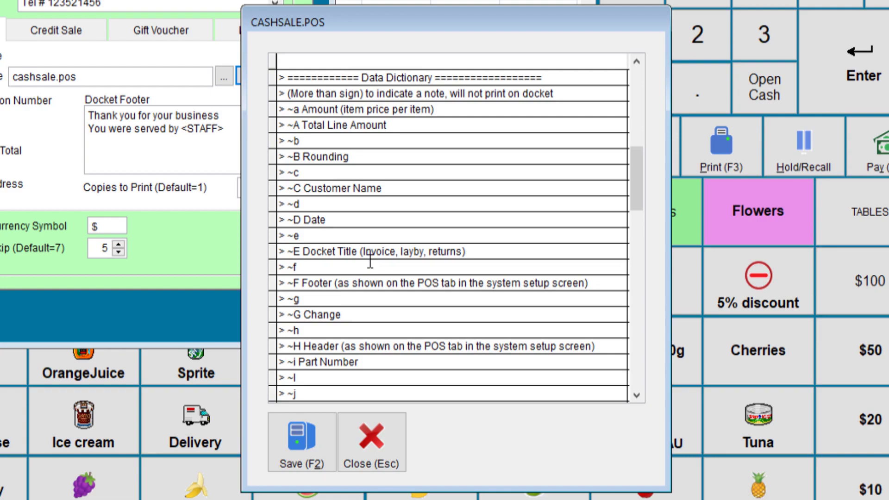
{"action": "scroll", "coordinate": [370, 260], "scroll_direction": "up", "scroll_amount": 7}
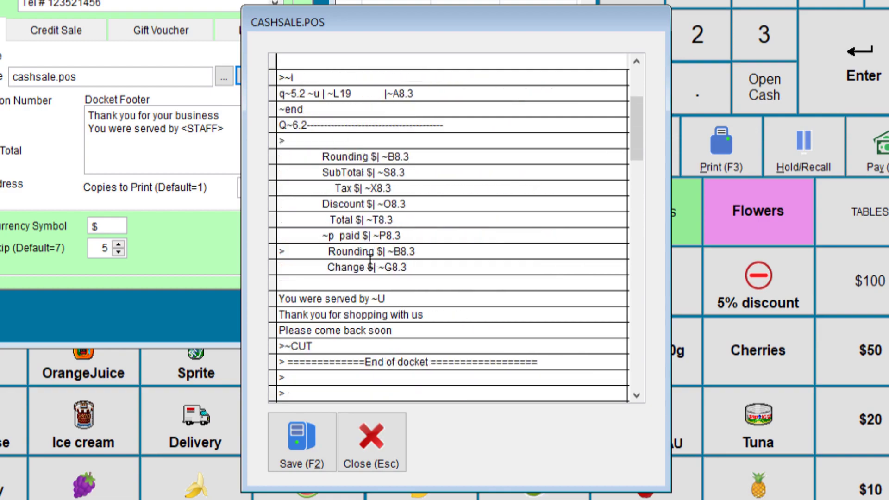
{"action": "scroll", "coordinate": [370, 260], "scroll_direction": "up", "scroll_amount": 2}
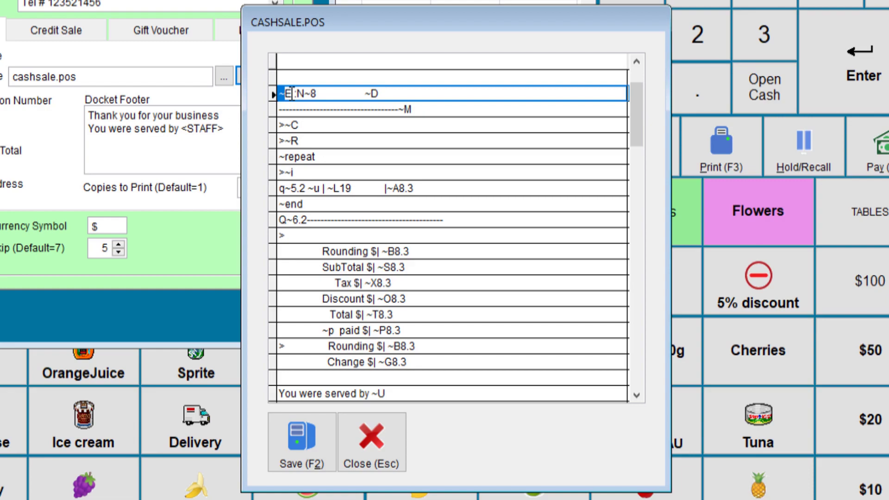
{"action": "left_click_drag", "start_coordinate": [297, 94], "coordinate": [301, 95]}
{"action": "left_click_drag", "start_coordinate": [279, 125], "coordinate": [284, 126]}
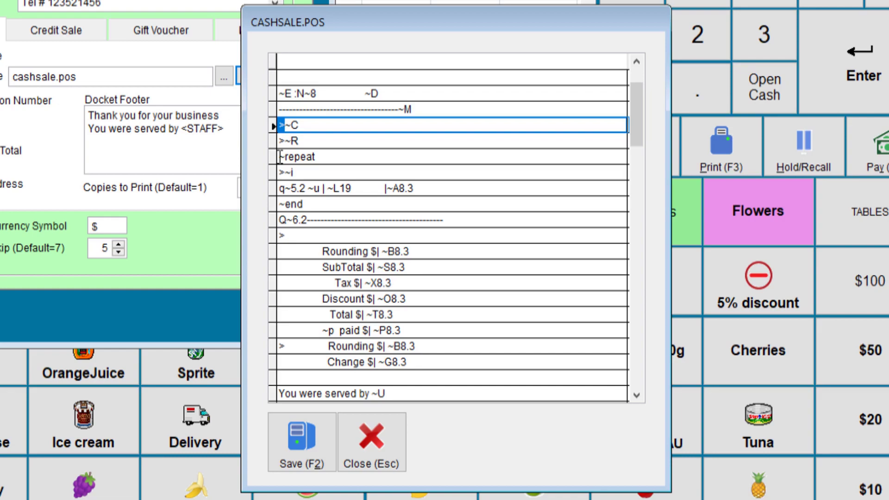
{"action": "left_click_drag", "start_coordinate": [280, 158], "coordinate": [317, 158]}
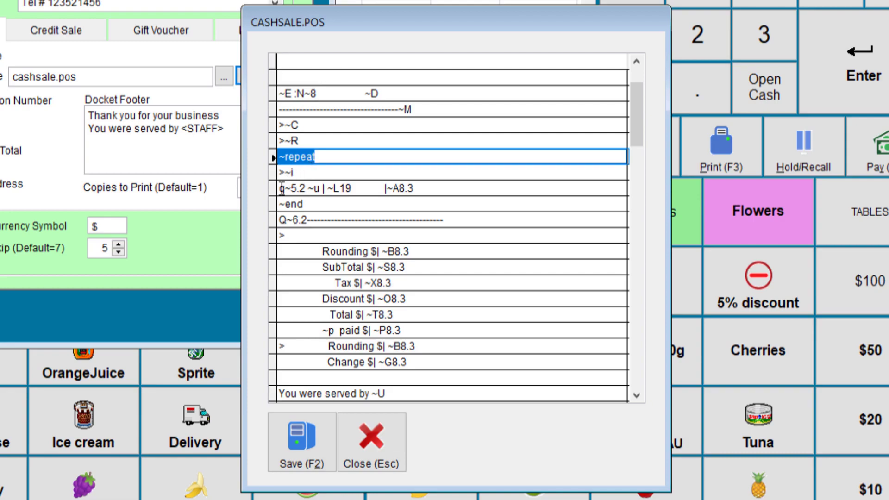
{"action": "left_click_drag", "start_coordinate": [281, 189], "coordinate": [415, 190]}
Step: Highlight the decimal places of ~A8.3, scroll the Data Dictionary, then close CASHSALE.POS
{"action": "left_click", "coordinate": [411, 190]}
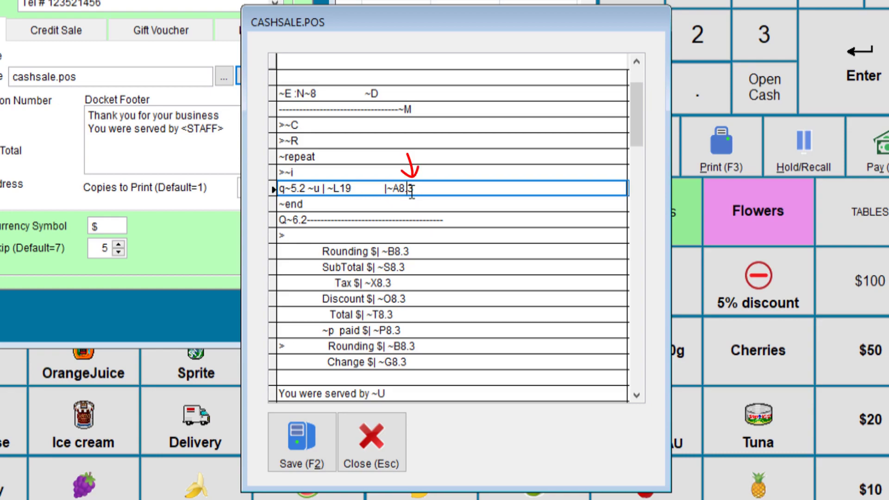
{"action": "left_click_drag", "start_coordinate": [411, 191], "coordinate": [415, 188]}
{"action": "scroll", "coordinate": [359, 264], "scroll_direction": "down", "scroll_amount": 2}
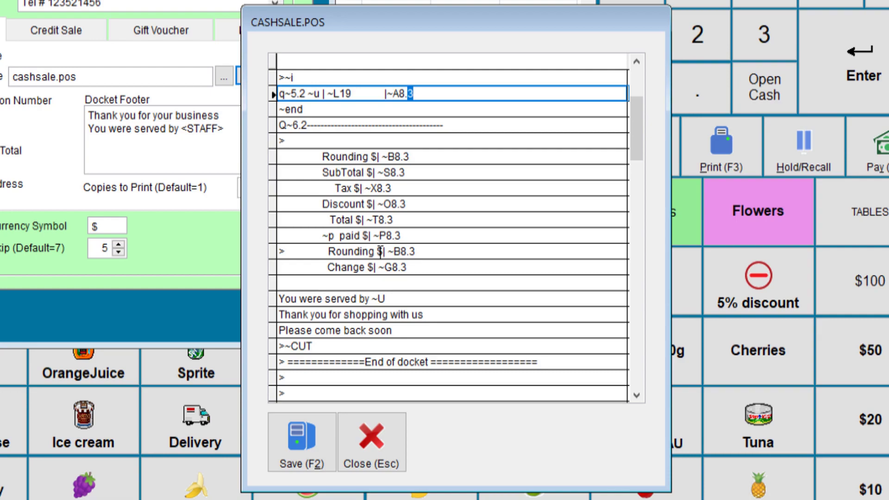
{"action": "scroll", "coordinate": [380, 252], "scroll_direction": "down", "scroll_amount": 2}
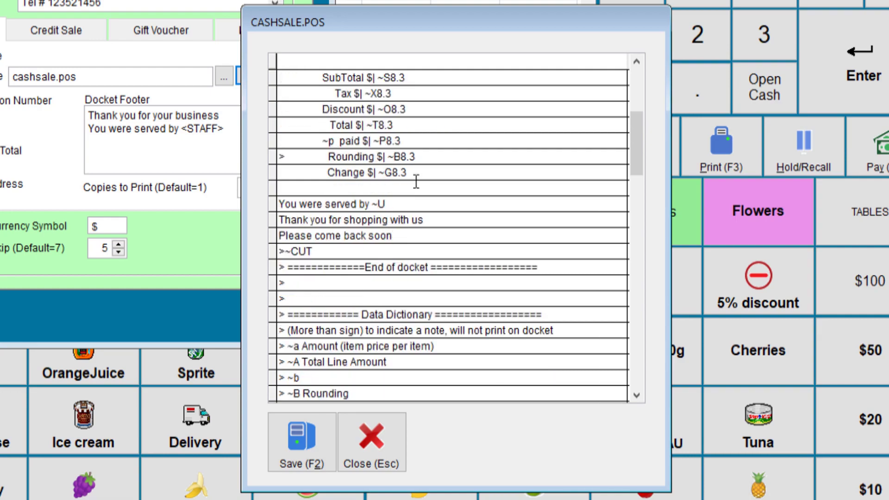
{"action": "scroll", "coordinate": [416, 181], "scroll_direction": "down", "scroll_amount": 2}
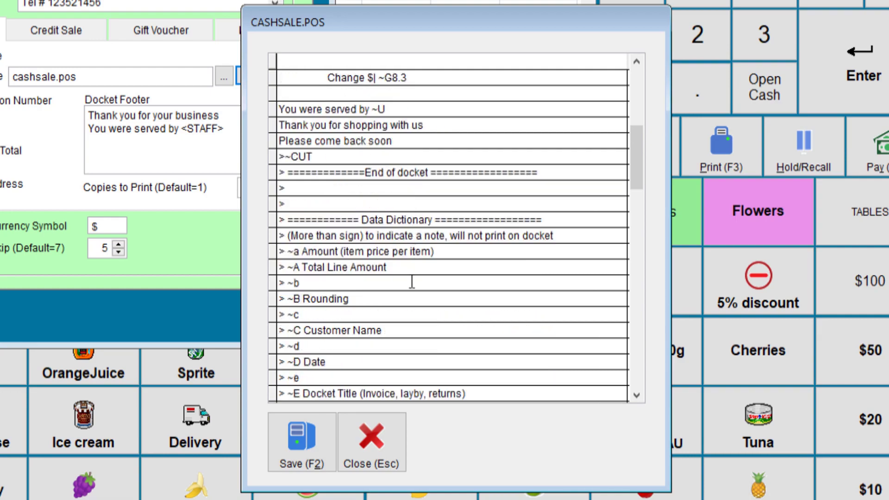
{"action": "scroll", "coordinate": [415, 232], "scroll_direction": "down", "scroll_amount": 17}
{"action": "scroll", "coordinate": [411, 282], "scroll_direction": "up", "scroll_amount": 3}
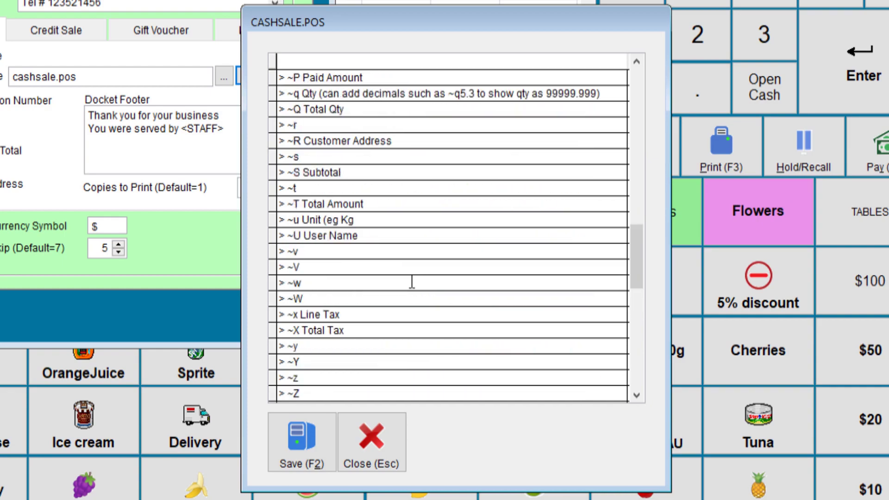
{"action": "left_click", "coordinate": [372, 442]}
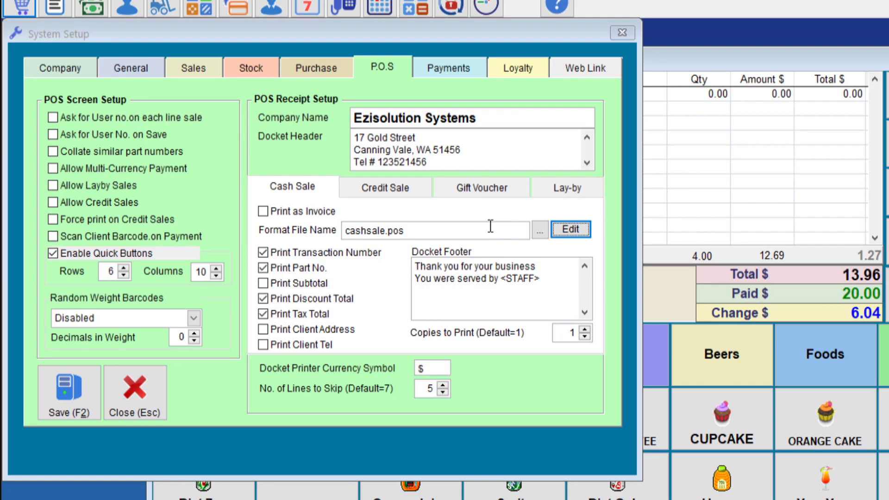
Step: Replace cashsale.pos with posq.frx in the cash-sale Format File Name box
{"action": "double_click", "coordinate": [490, 226]}
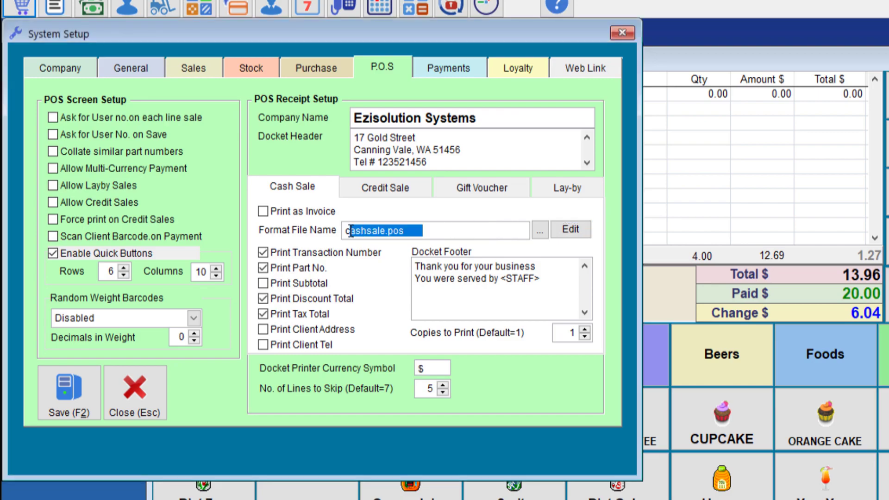
{"action": "type", "text": "pos"}
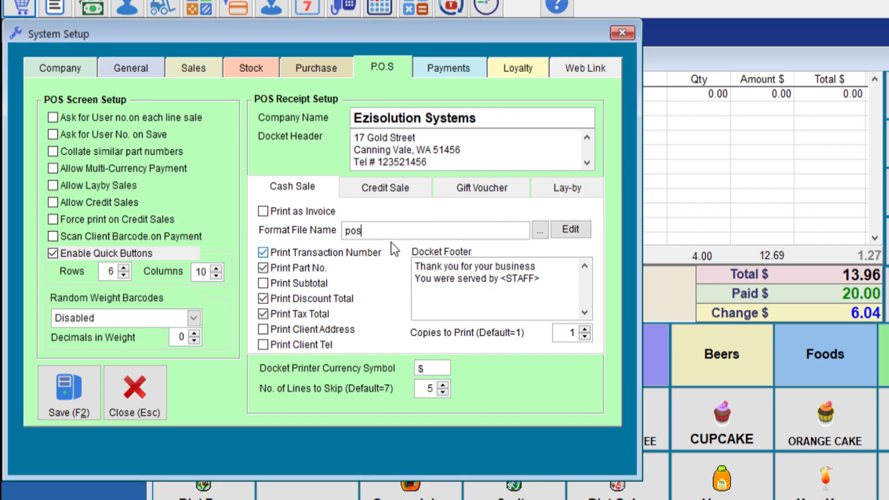
{"action": "type", "text": "q.frx"}
{"action": "left_click", "coordinate": [571, 232]}
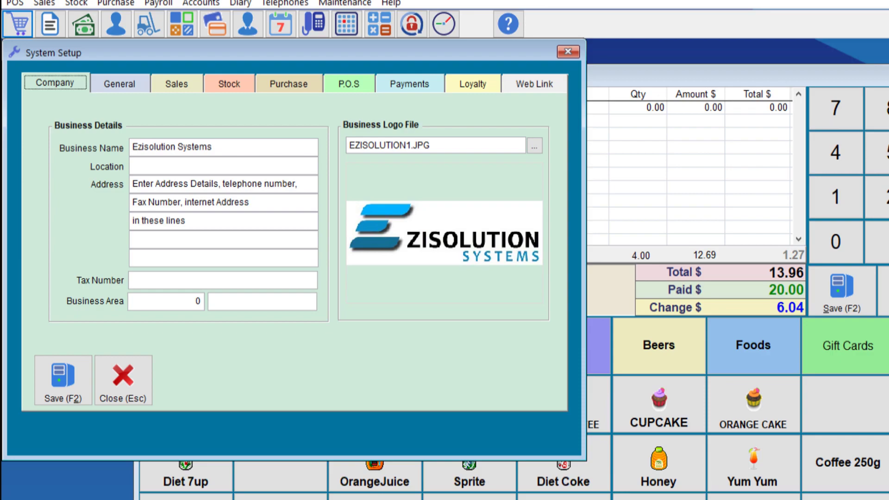
Step: Check posq.frx on the P.O.S tab, glancing at the Company details in between
{"action": "left_click", "coordinate": [350, 84]}
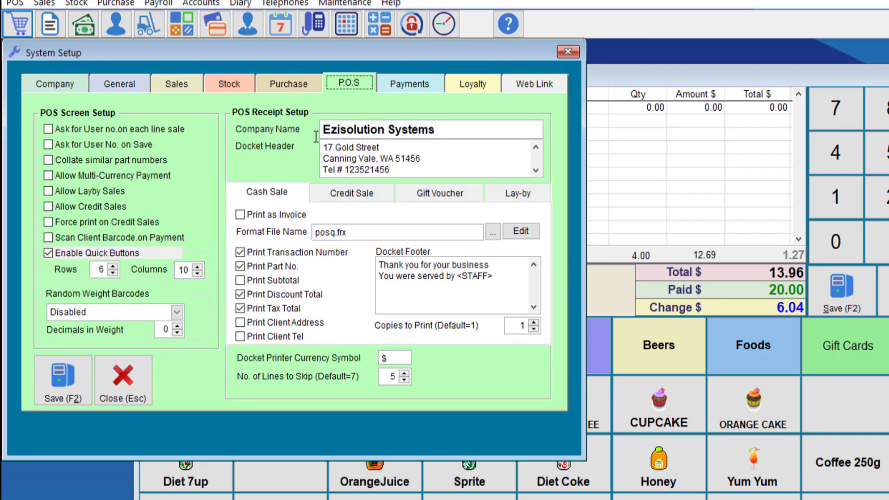
{"action": "left_click", "coordinate": [64, 81]}
{"action": "left_click", "coordinate": [350, 88]}
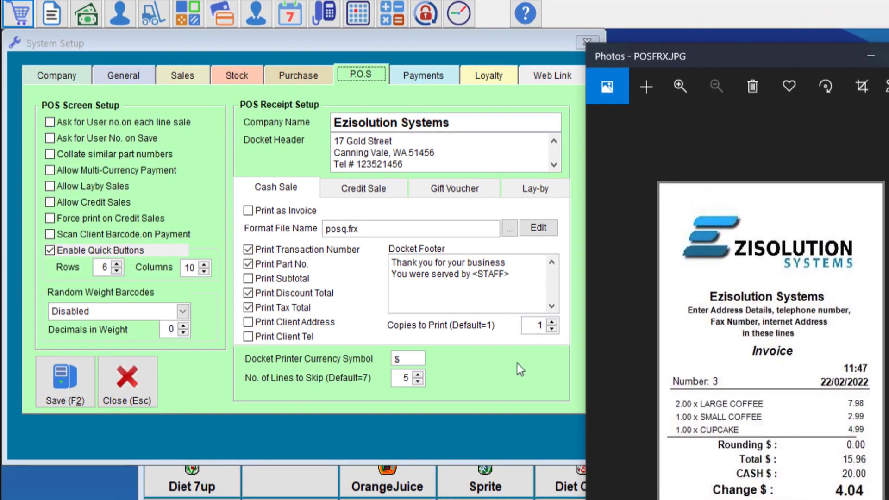
{"action": "left_click", "coordinate": [175, 125]}
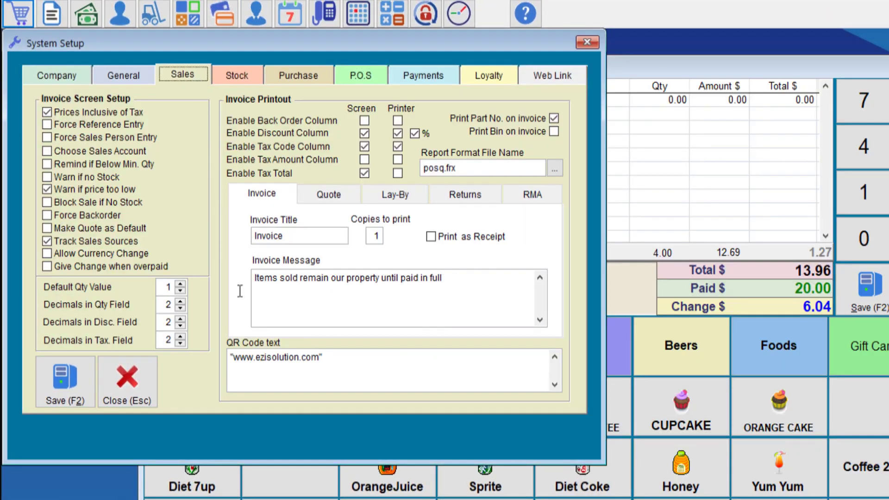
{"action": "left_click_drag", "start_coordinate": [330, 361], "coordinate": [231, 357]}
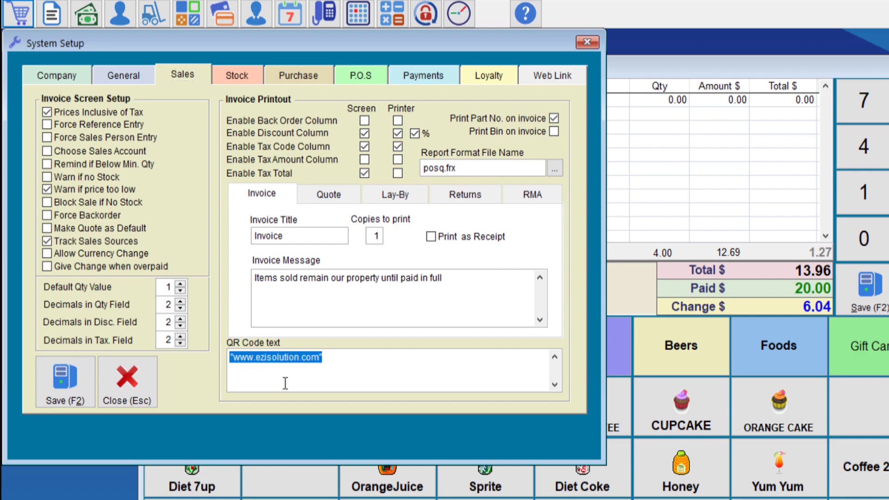
{"action": "left_click", "coordinate": [259, 359]}
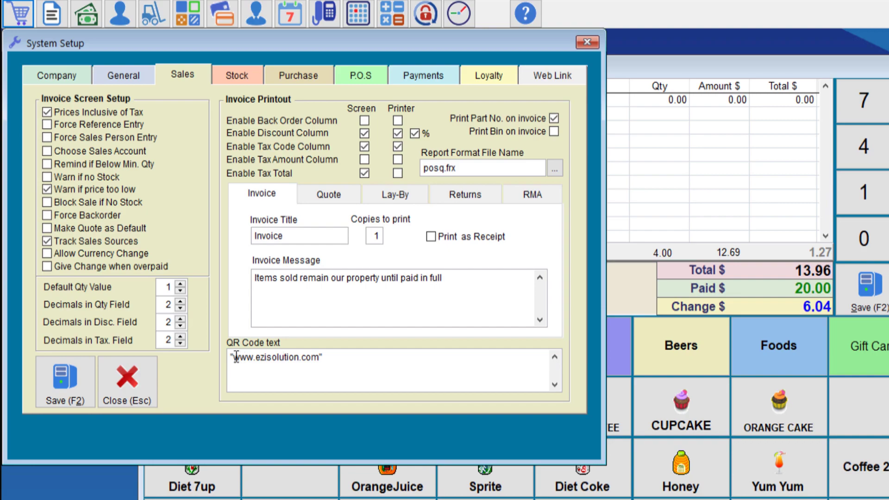
{"action": "left_click_drag", "start_coordinate": [236, 357], "coordinate": [319, 359]}
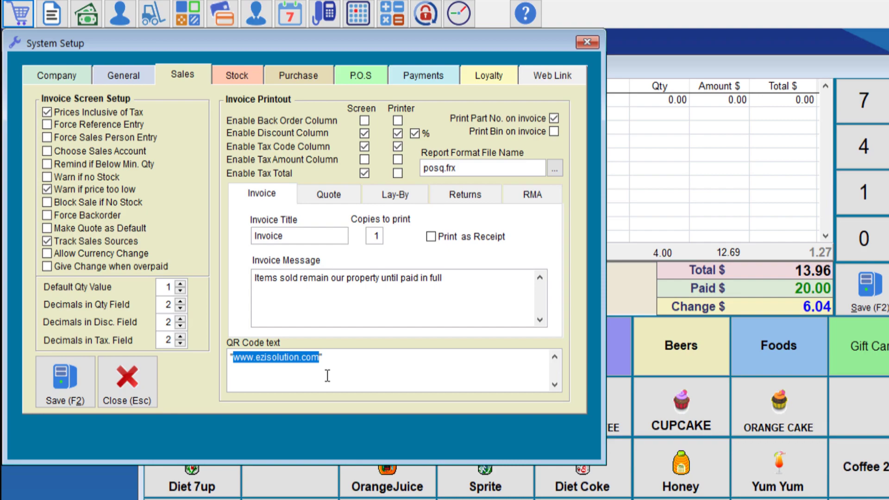
{"action": "left_click", "coordinate": [327, 376]}
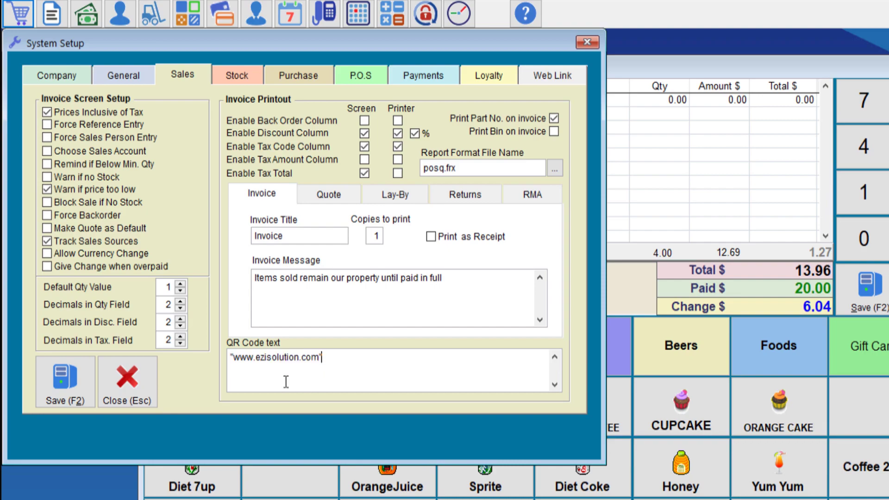
{"action": "left_click_drag", "start_coordinate": [233, 357], "coordinate": [318, 359]}
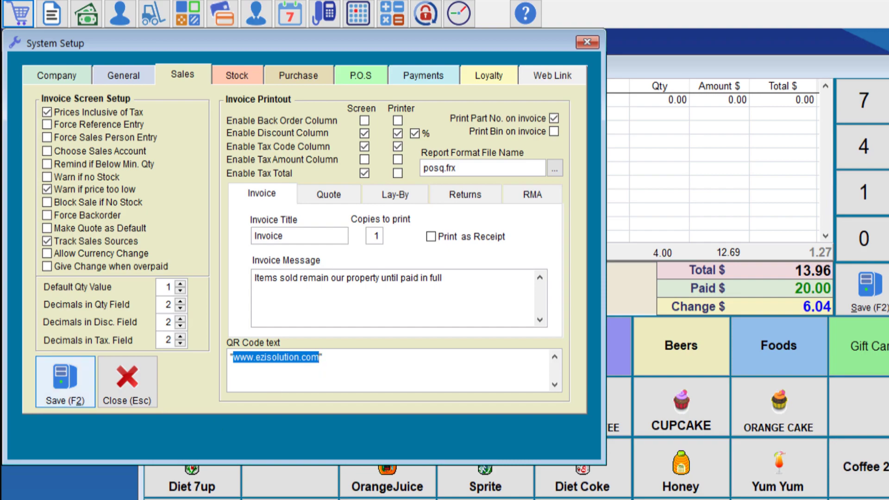
{"action": "left_click", "coordinate": [65, 382]}
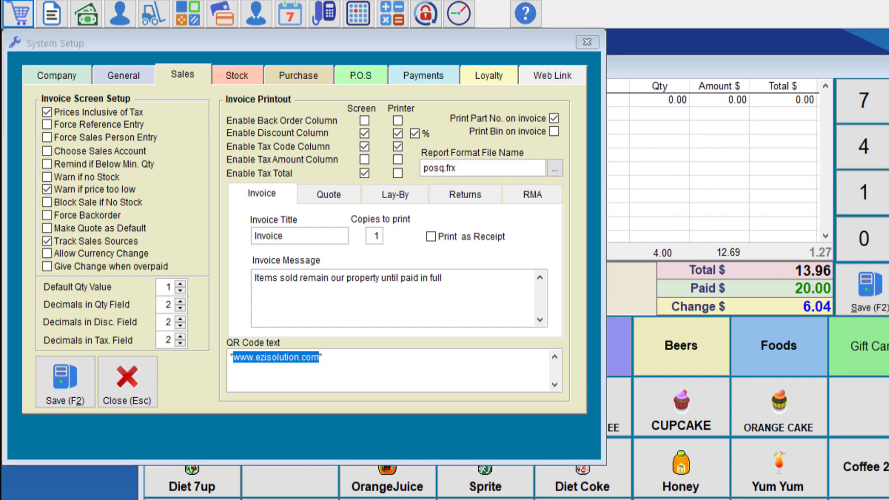